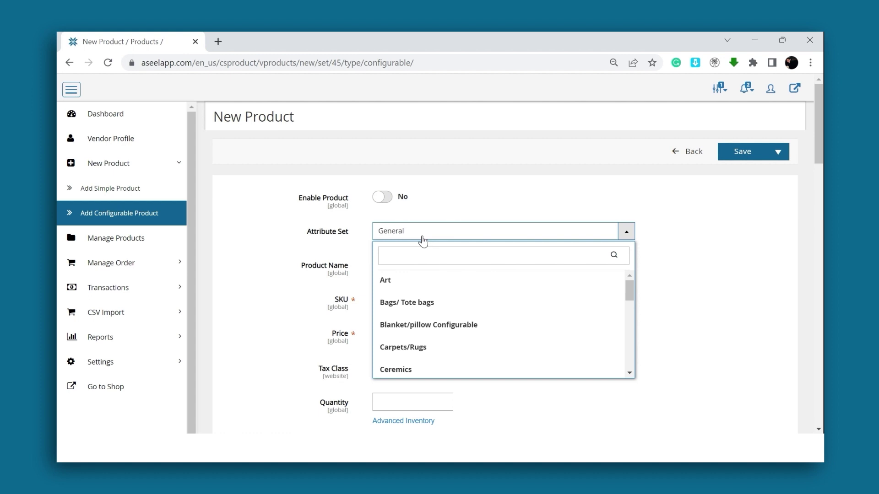
Step: Change the new configurable product's attribute set to Rings
scroll(423, 289, down, 6)
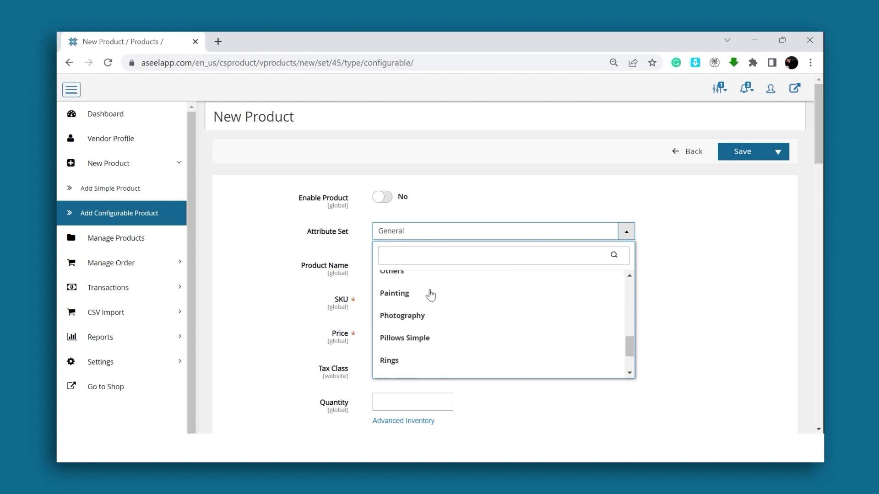
scroll(430, 298, down, 2)
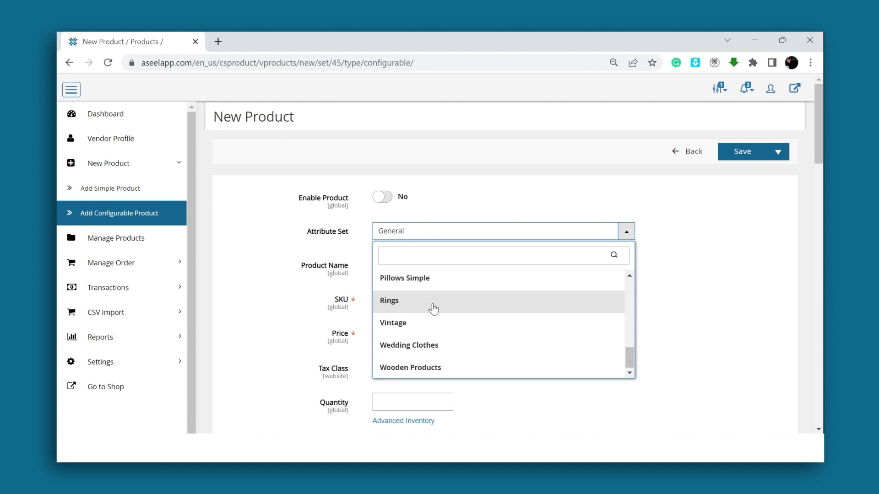
click(430, 305)
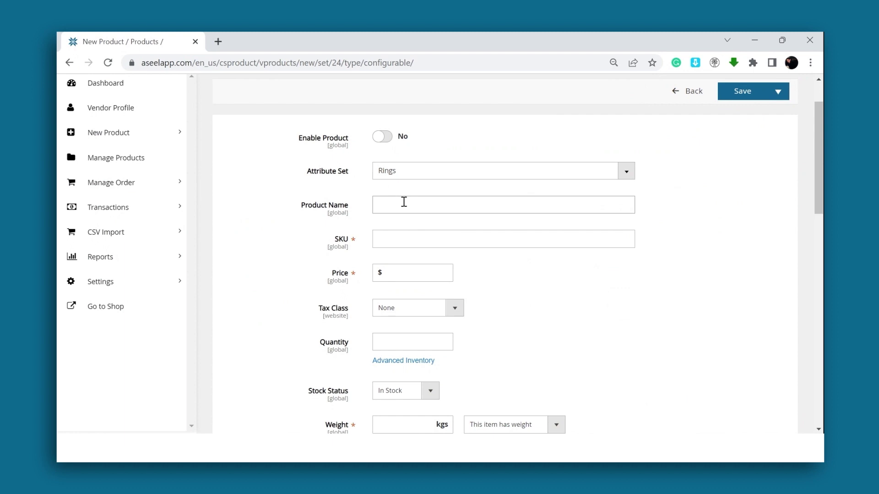
Step: Name the product "Silver Kunzite Ring | Split Ring" and set its SKU to Aseel-Lal-Hendokosh-1069
click(404, 202)
text(Silver Kunzite Ring | Split Ring)
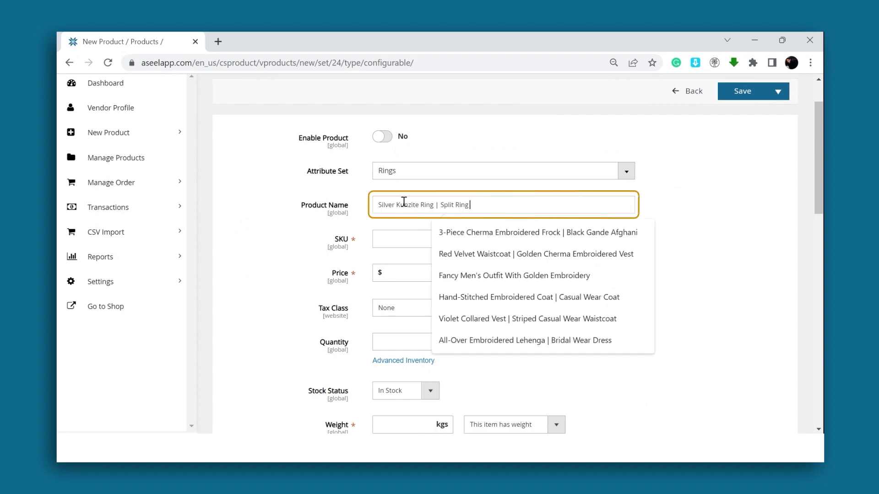
click(501, 233)
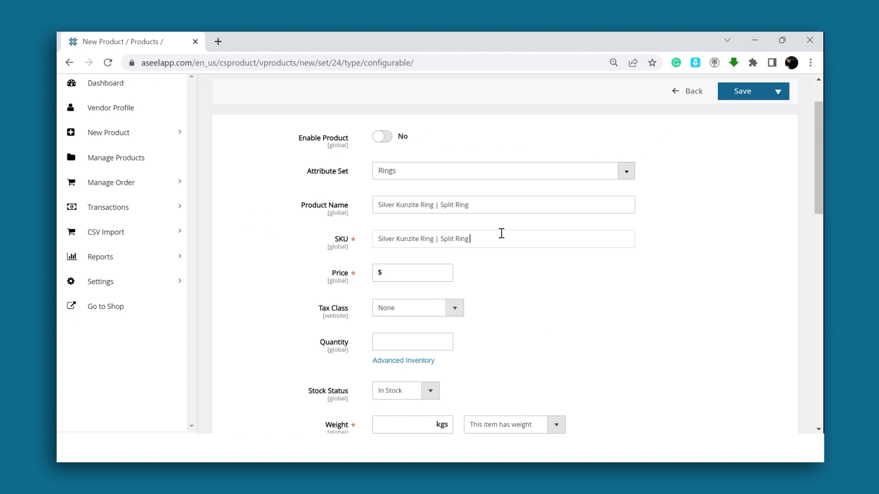
key(ctrl+a)
text(Aseel-Lal-Hendokosh-1069)
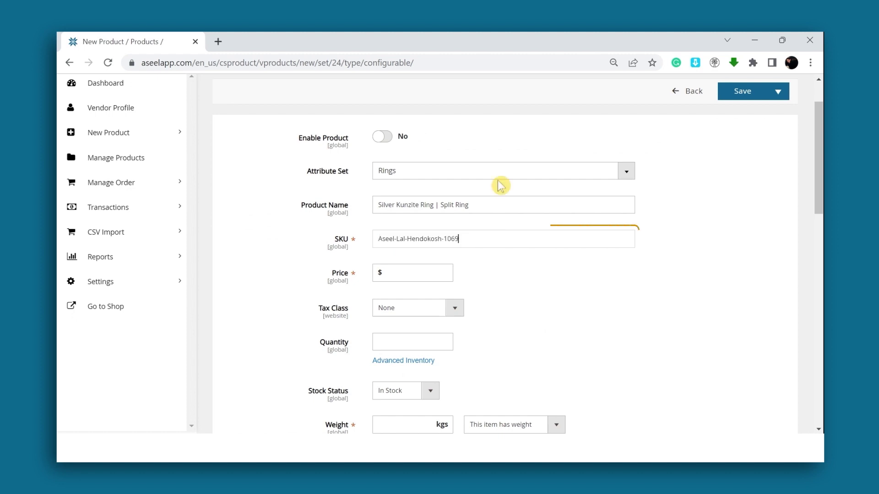
Step: Set the product's price to $34 and its tax class to Taxable Goods
scroll(518, 234, down, 1)
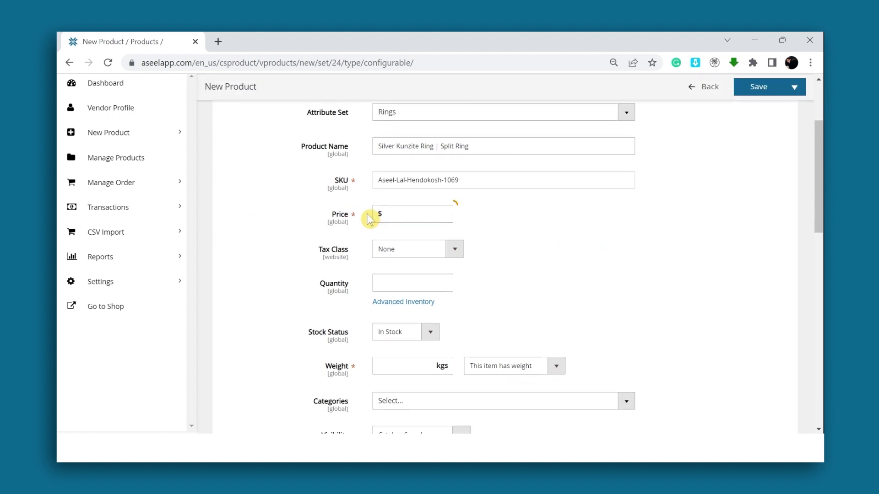
click(398, 215)
text(34)
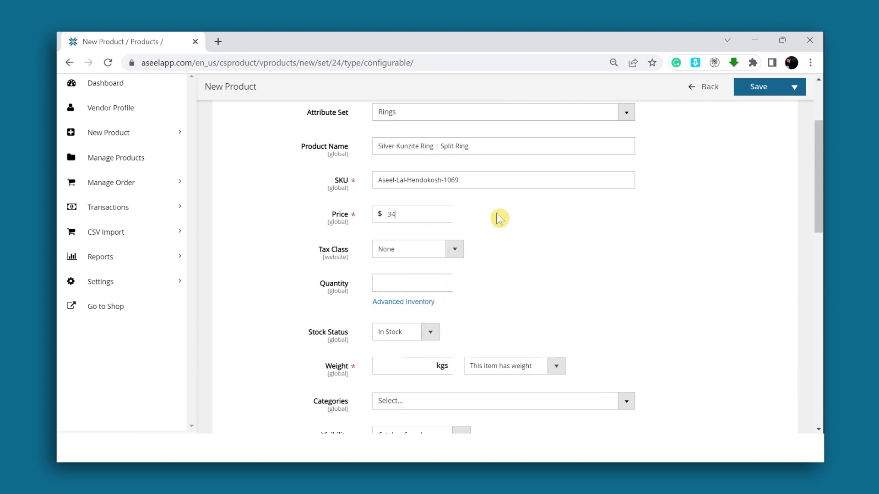
scroll(501, 215, down, 1)
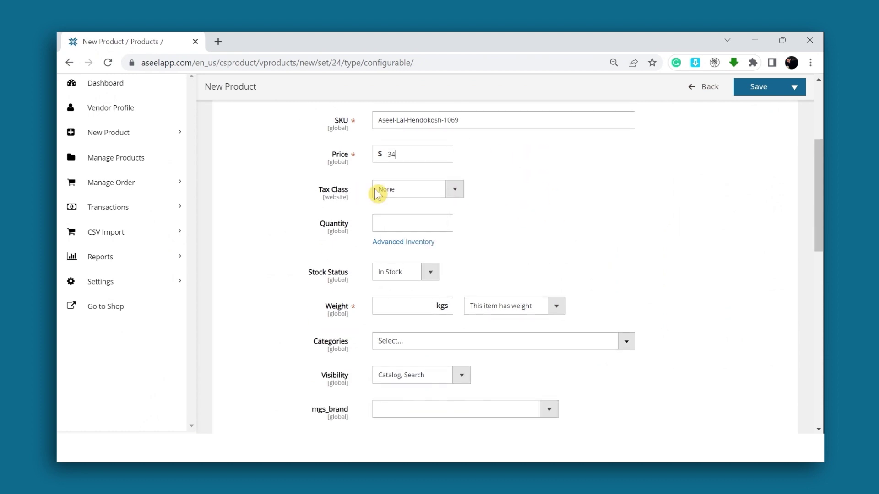
click(453, 194)
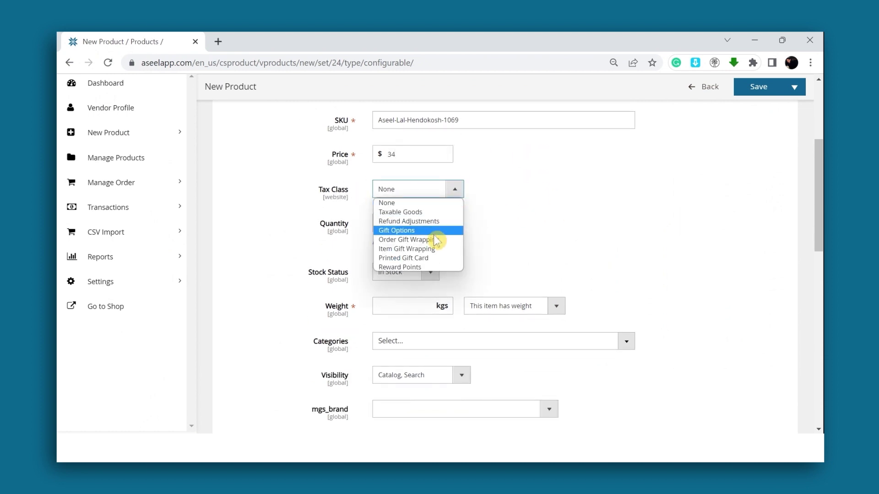
click(439, 213)
Step: Set the product's quantity to 100 and choose its stock status
scroll(518, 179, down, 1)
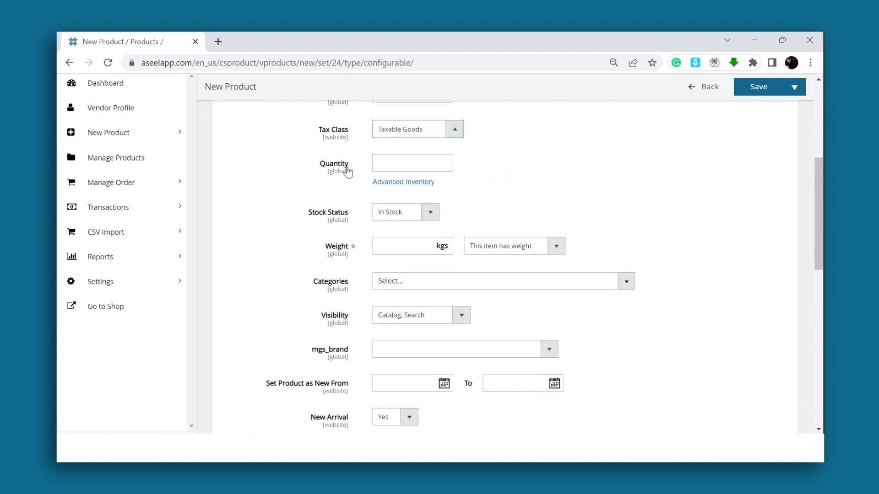
click(399, 160)
click(414, 190)
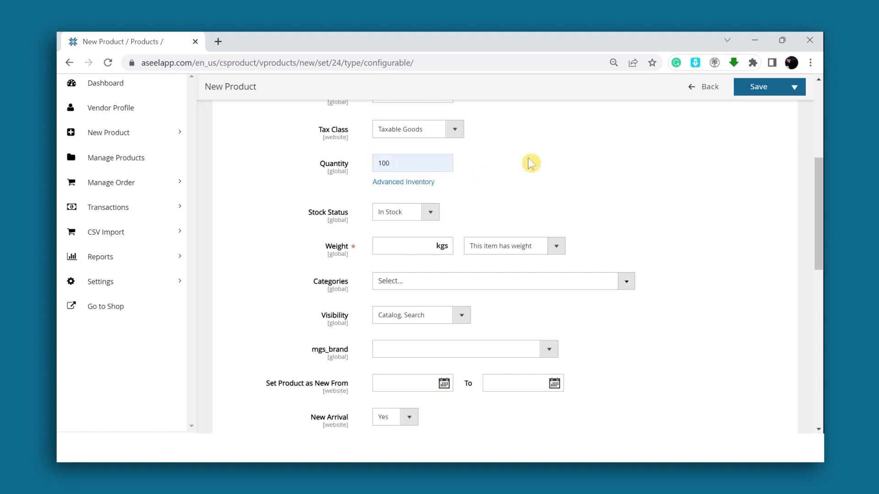
scroll(531, 163, down, 1)
click(430, 156)
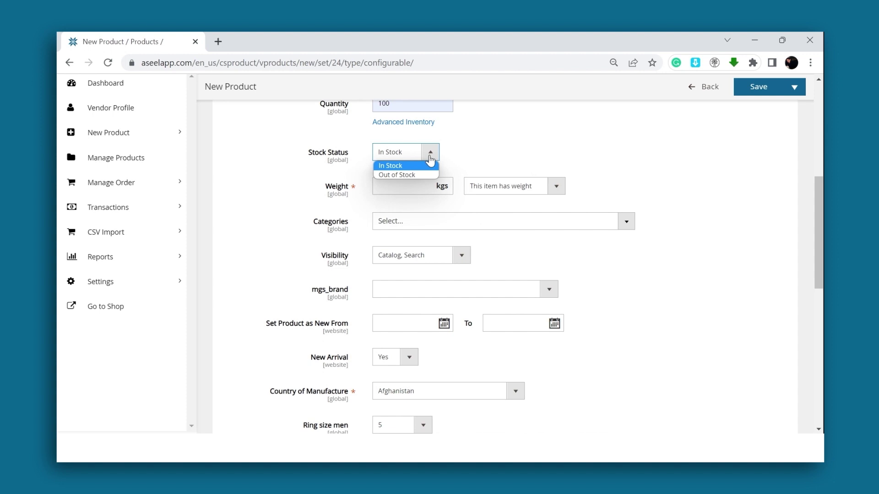
click(427, 175)
Step: Set the product's weight to 0.5 kgs
scroll(494, 128, down, 1)
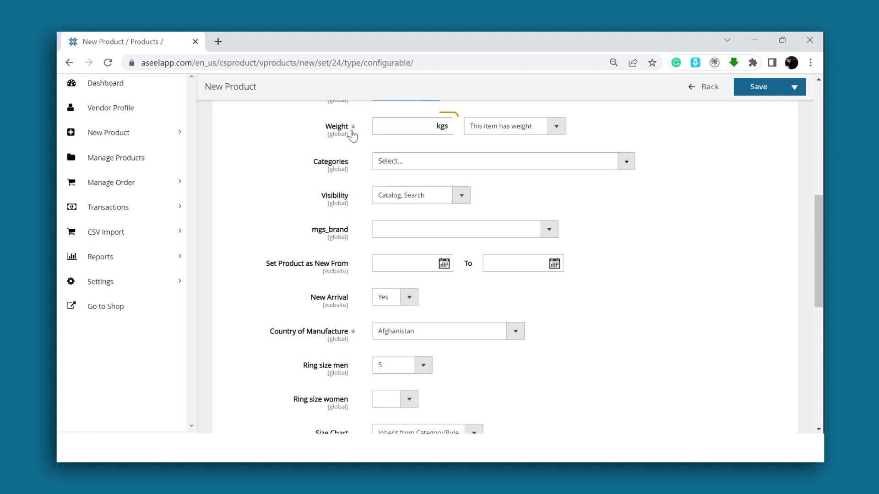
click(402, 125)
click(420, 150)
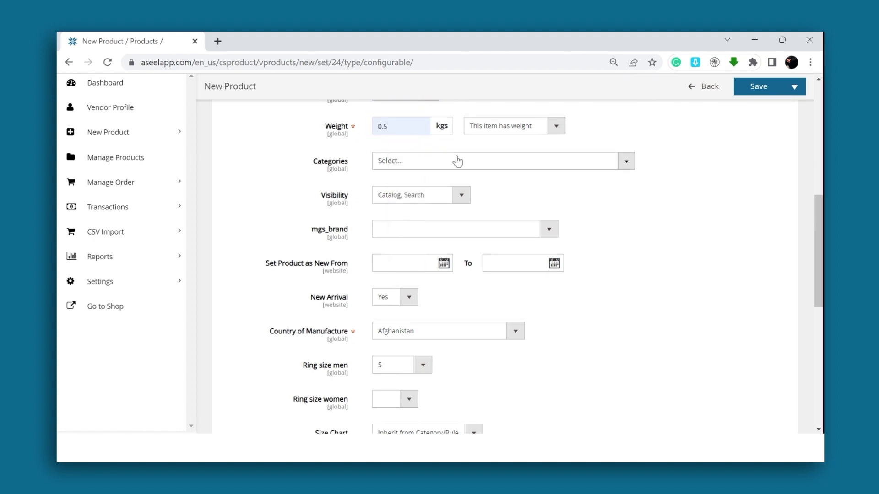
Step: Assign the product to the categories MainCategory, Shop by Category, Jewelry and Rings
click(626, 162)
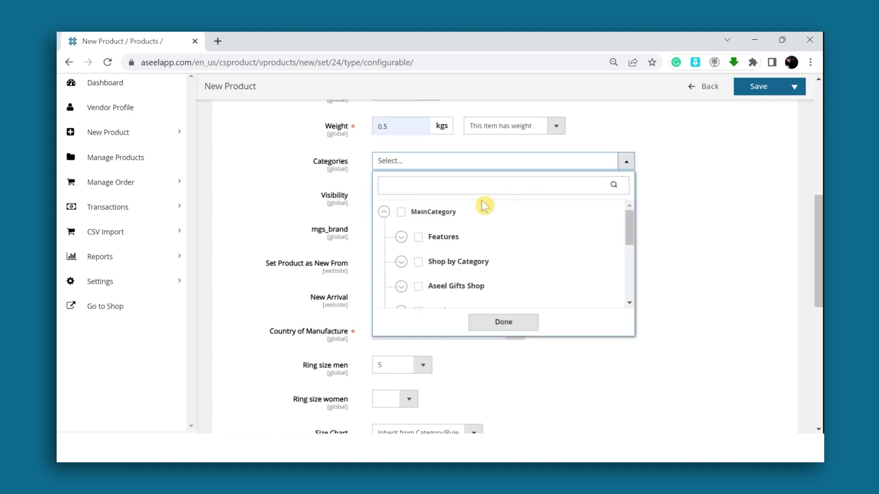
click(400, 214)
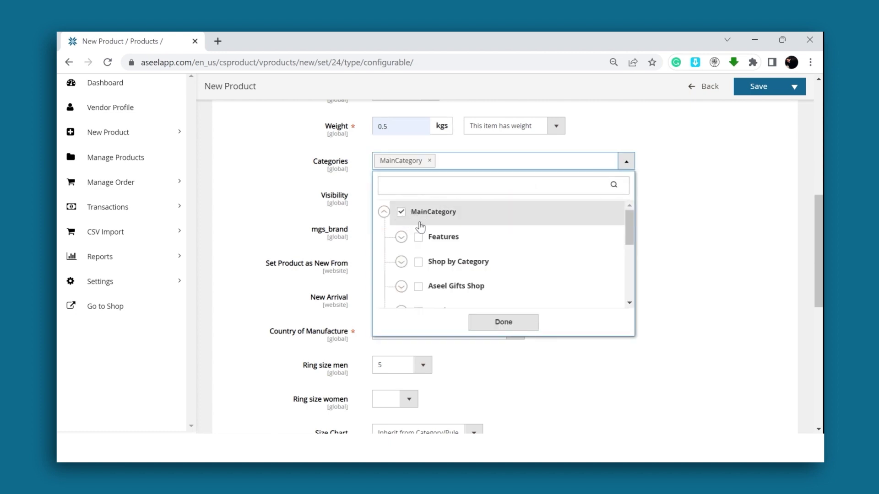
click(419, 263)
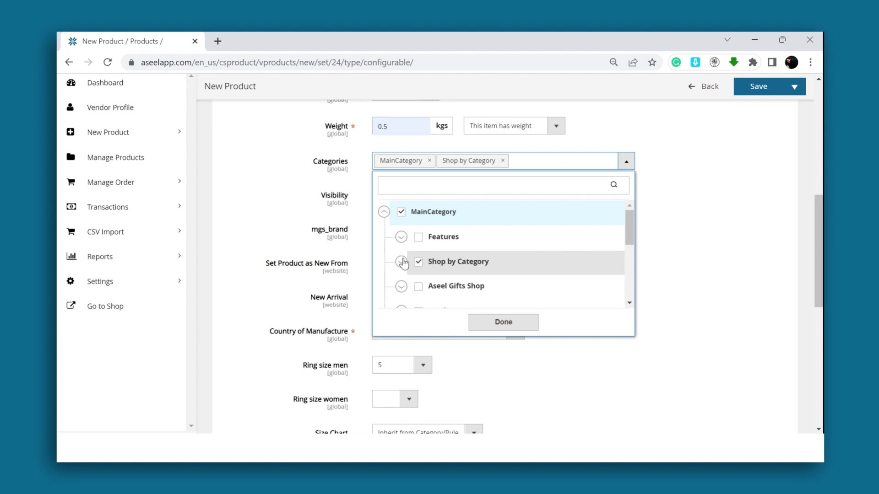
click(401, 262)
scroll(447, 250, down, 5)
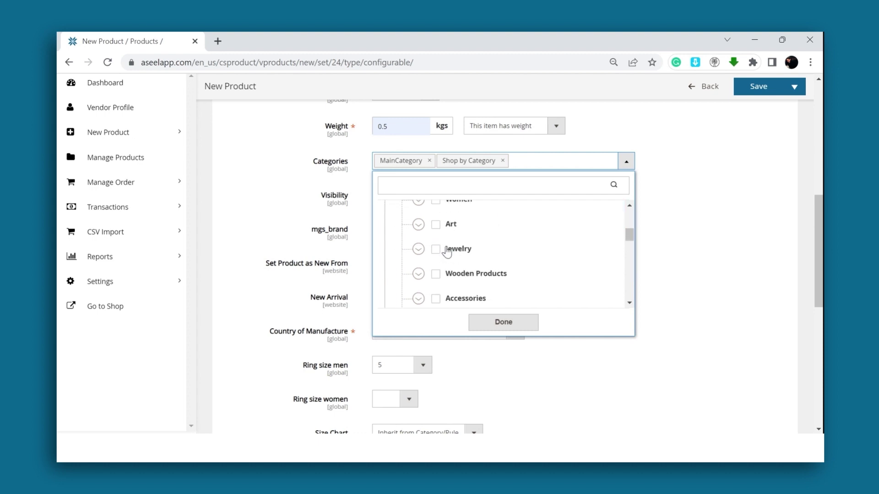
scroll(444, 248, down, 1)
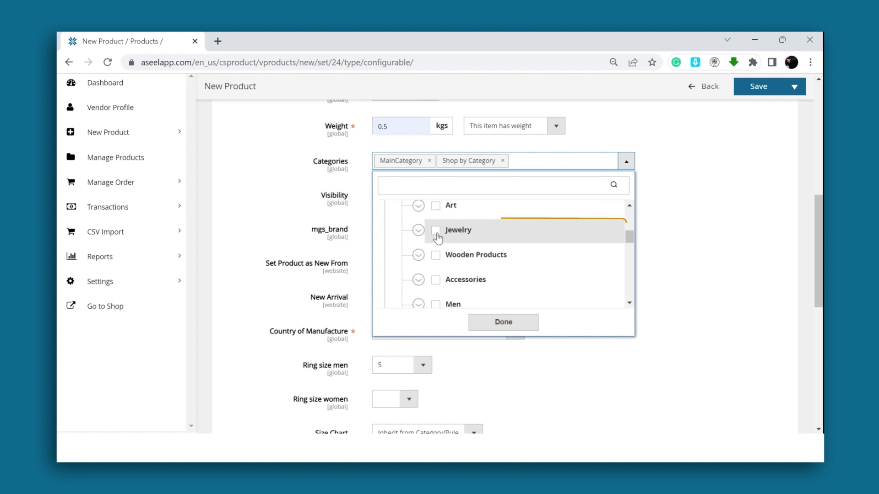
click(435, 231)
click(419, 231)
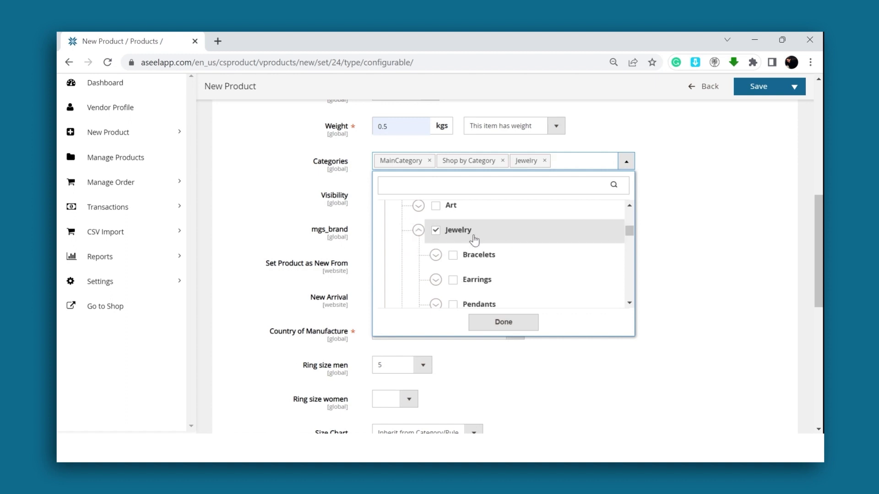
scroll(457, 240, down, 4)
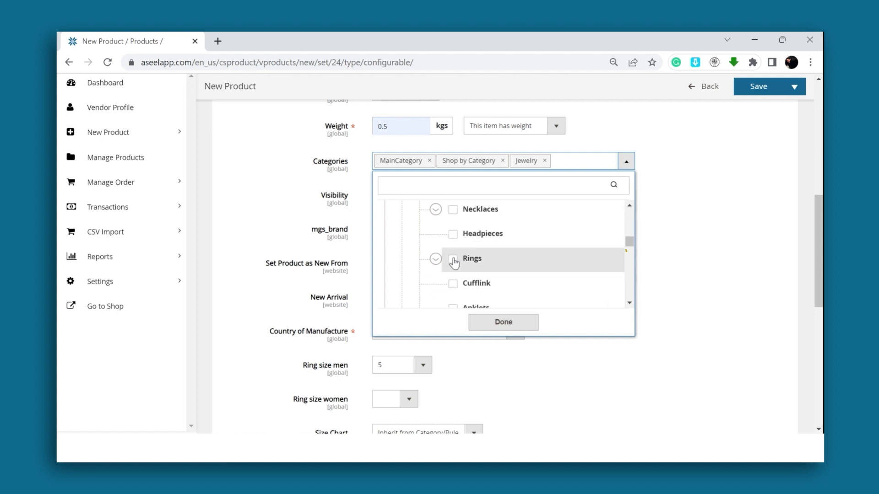
click(453, 258)
click(503, 323)
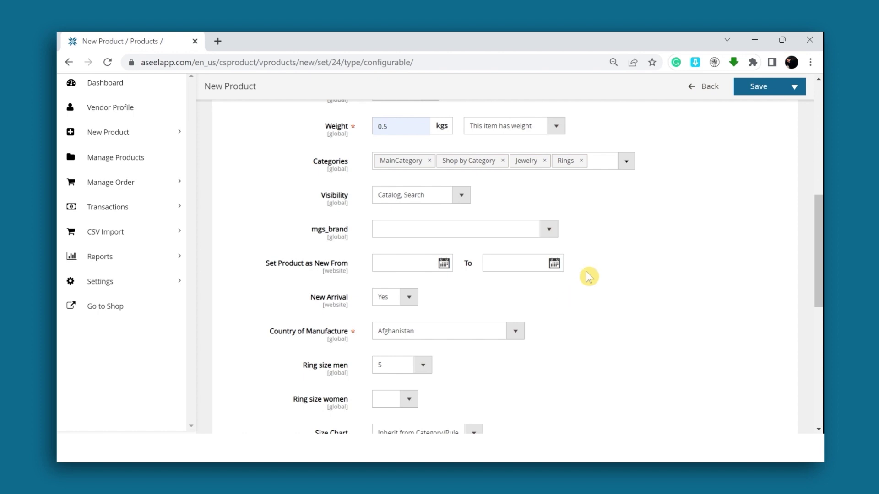
Step: Choose "Catalog, Search" as the product's visibility
scroll(588, 275, down, 1)
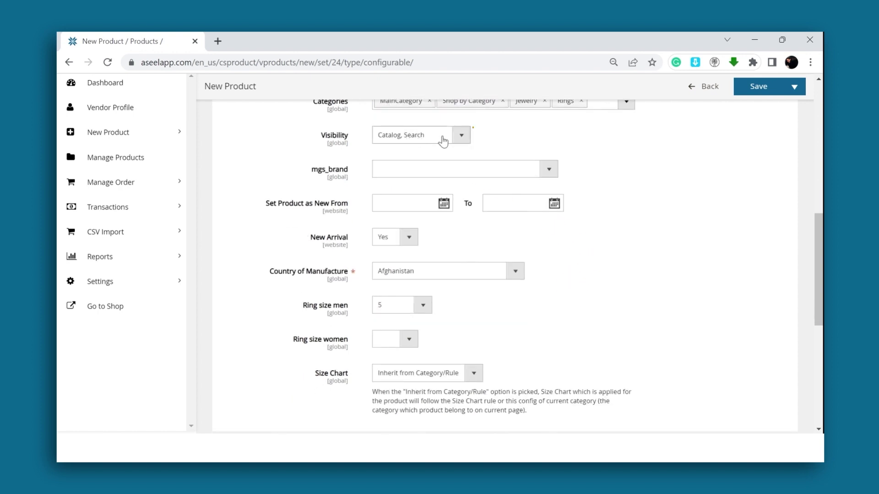
click(461, 136)
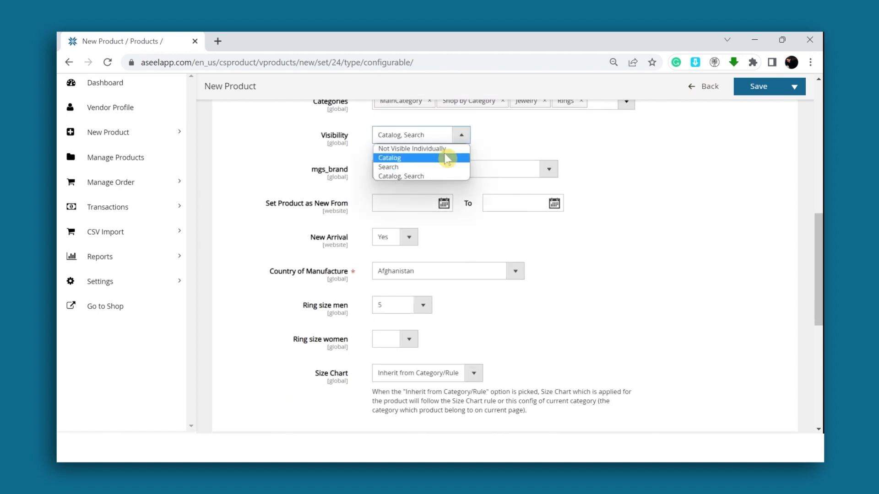
click(437, 178)
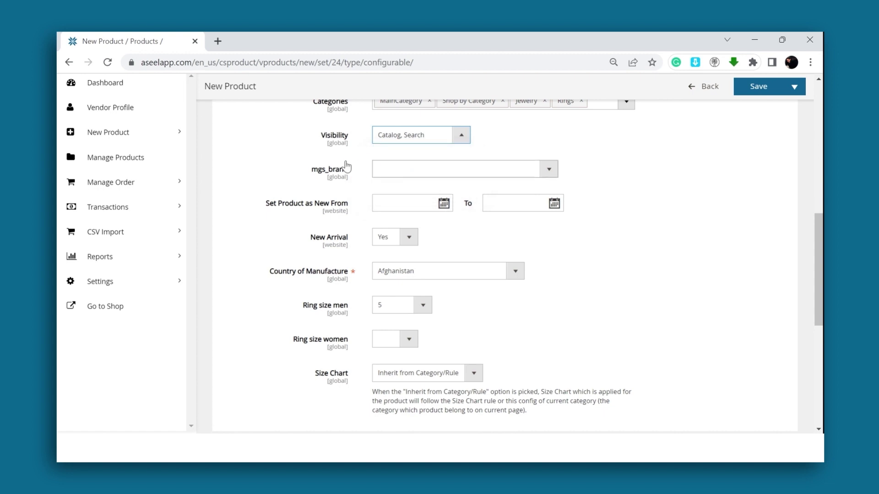
Step: Set the product as new from 03/27/2023 to 03/31/2023
click(383, 201)
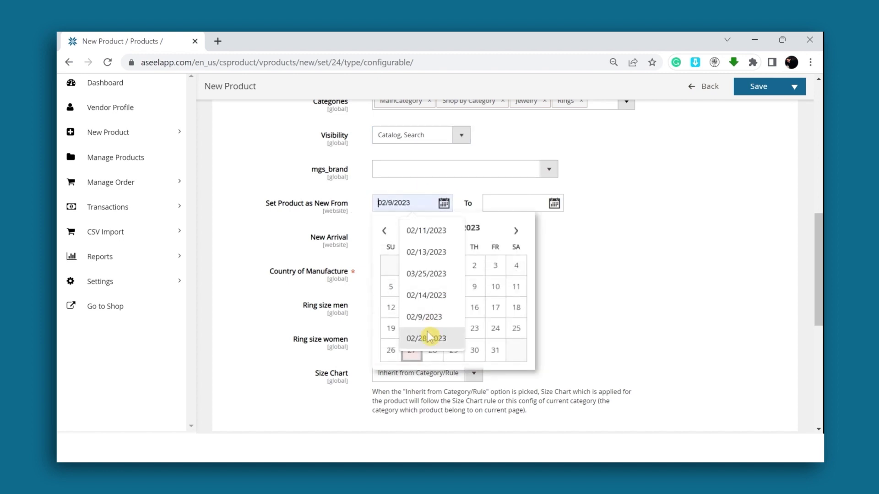
click(409, 362)
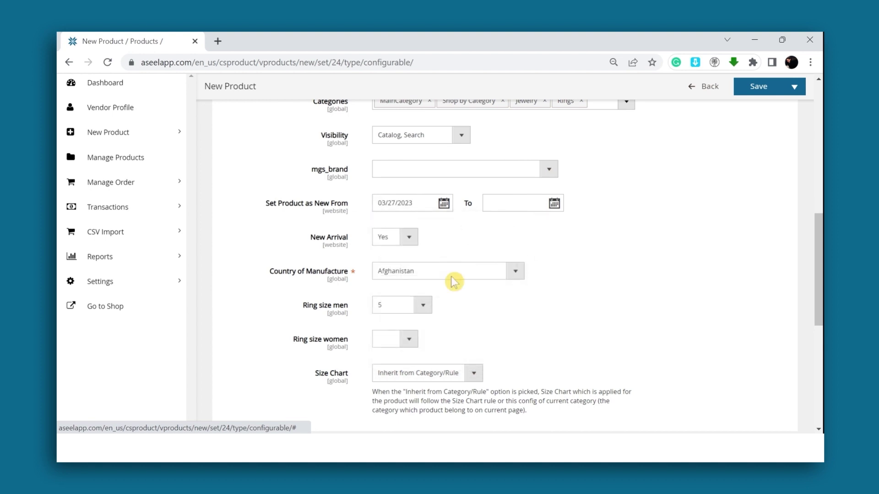
click(514, 204)
click(605, 350)
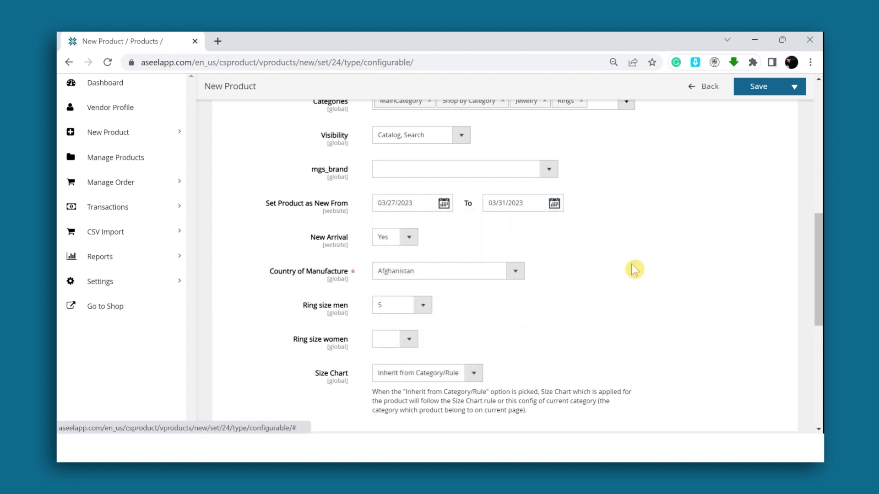
Step: Choose Yes for New Arrival and Afghanistan as the country of manufacture
scroll(628, 218, down, 1)
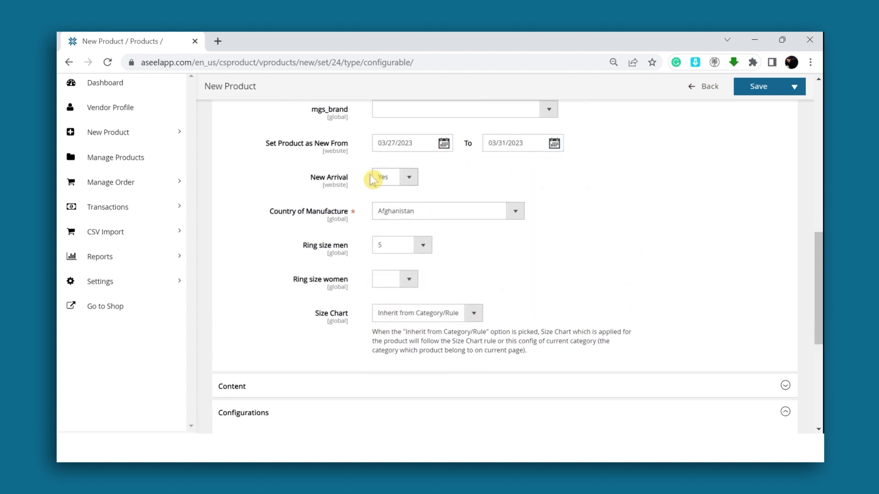
click(406, 178)
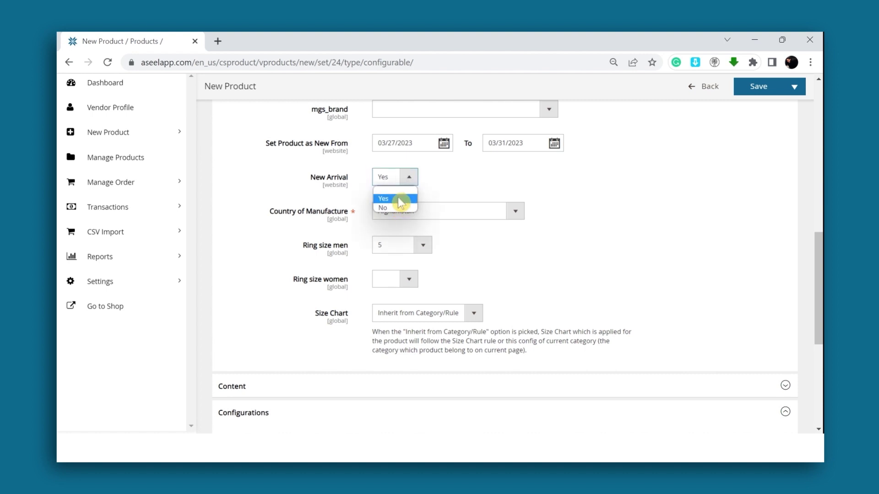
click(401, 198)
scroll(390, 163, down, 1)
click(515, 153)
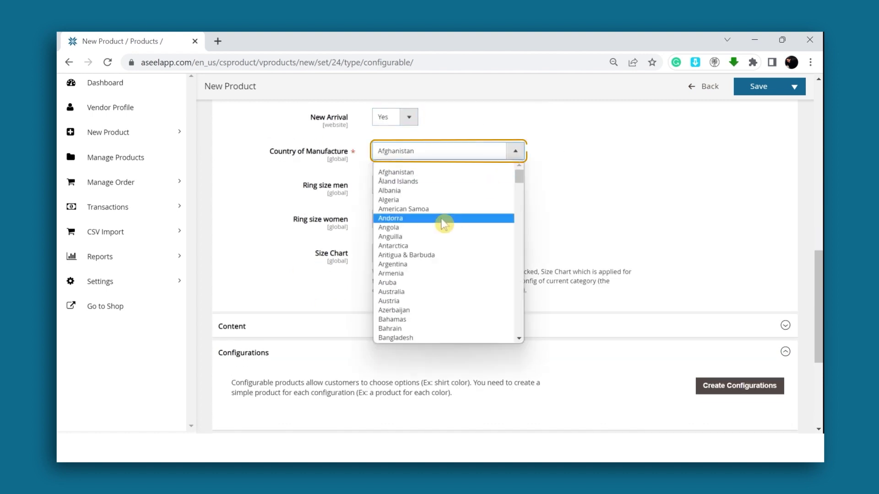
scroll(449, 280, down, 3)
scroll(415, 188, up, 3)
click(412, 172)
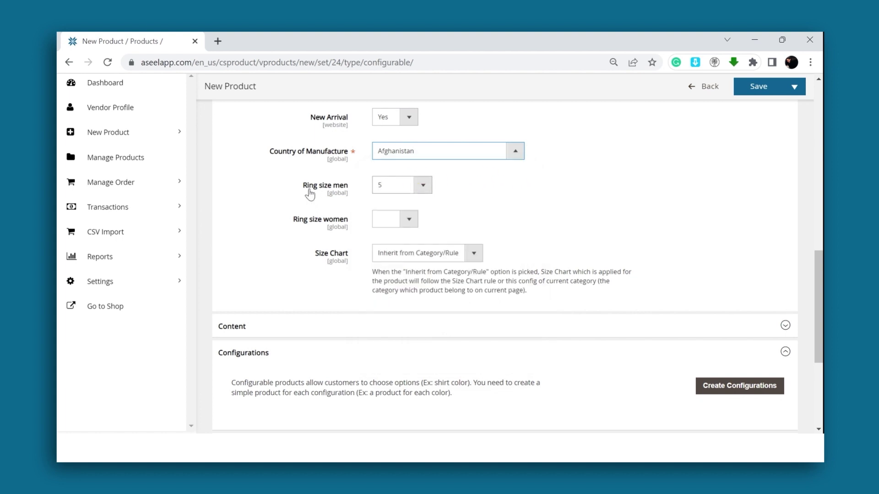
Step: Set the men's ring size to the blank option
click(419, 187)
click(410, 199)
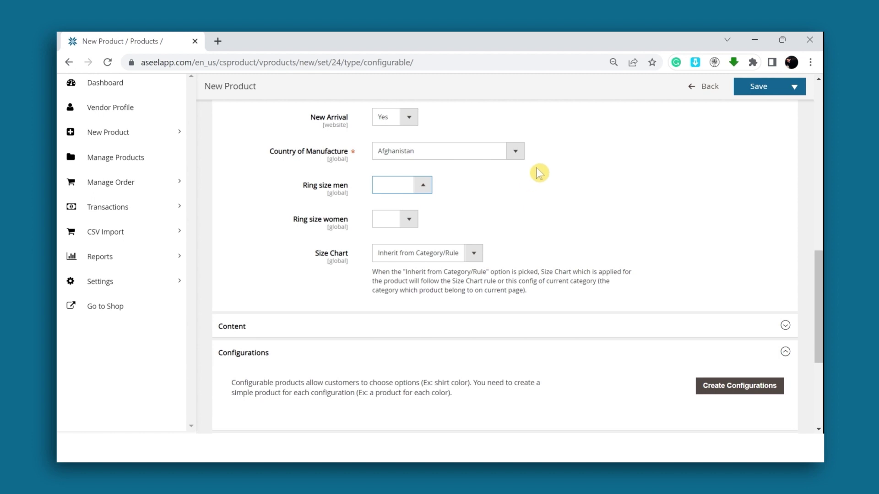
scroll(539, 173, down, 1)
scroll(554, 170, down, 1)
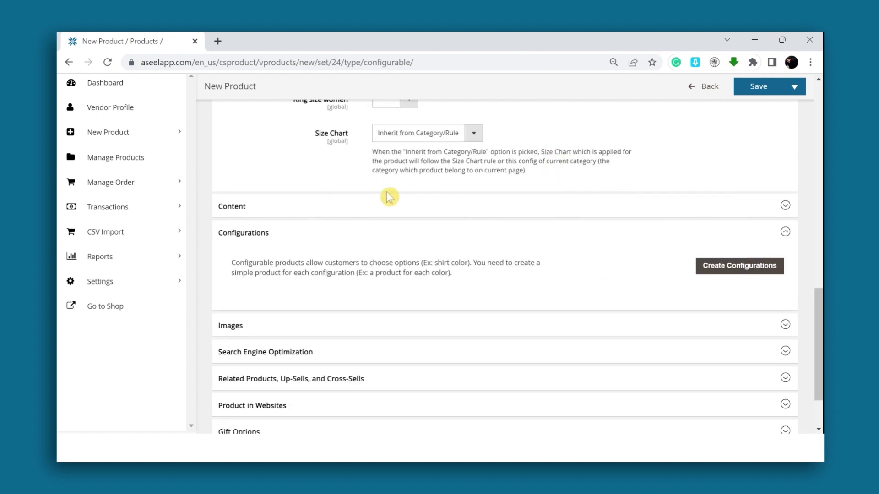
Step: Fill in the product description with the Lal-Hindukush text about pendants, bracelets, earrings and rings featuring native Afghan precious stones
click(417, 203)
scroll(555, 174, down, 1)
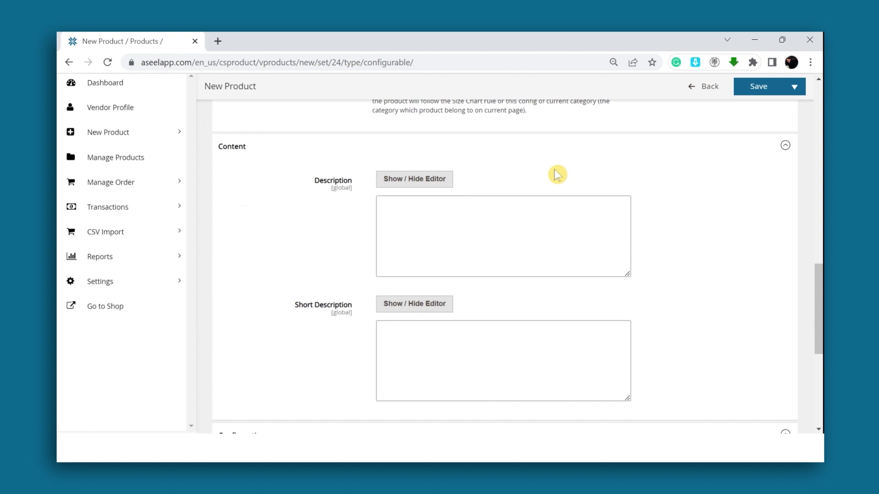
click(335, 187)
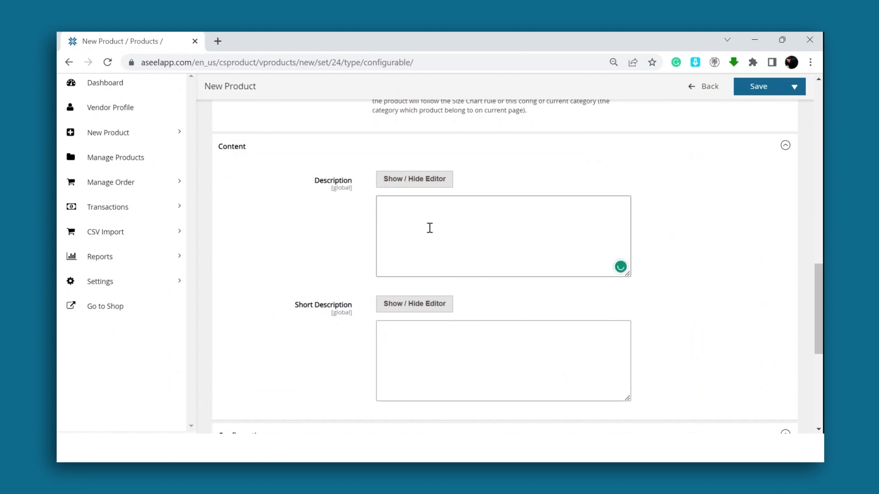
text(Lal-Hindukush offers a wide range of elegant and trendy pendants, bracelets, earrings, and rings featuring native Afghan precious stones. Shop now to add a touch of glamour to any outfit.)
Step: Enter the short description as three unquoted lines in the rich-text editor: Gemstone: Kunzite, Materials: Silver, Color: Silver color
click(440, 326)
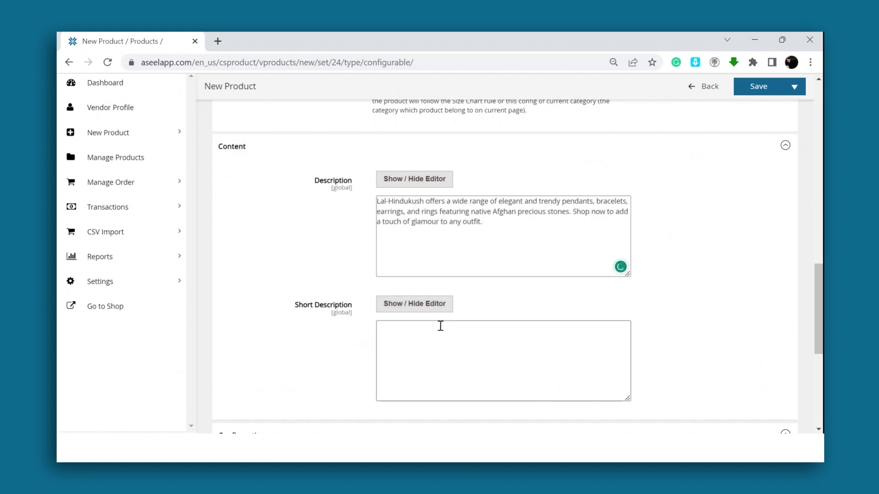
text("Gemstone: Kunzite Materials: Silver Color: Silver color")
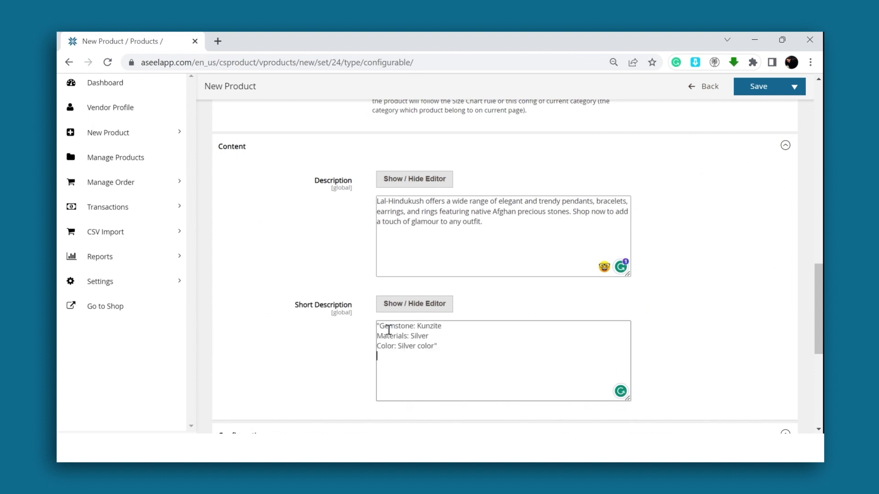
click(425, 304)
scroll(583, 275, down, 3)
click(458, 249)
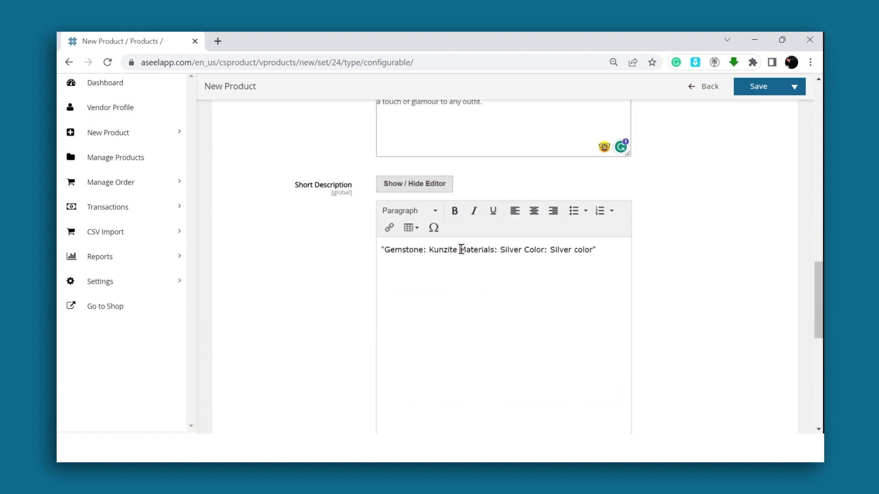
key(Return)
click(447, 267)
key(Return)
key(End)
key(BackSpace)
key(ctrl+Home)
key(Delete)
Step: Make the labels Gemstone, Materials and Color bold in the short description
double_click(390, 251)
key(ctrl+b)
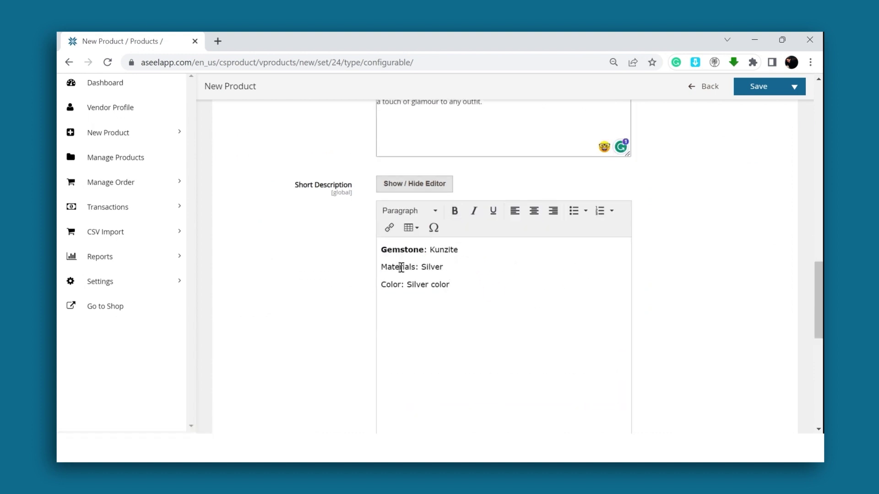
double_click(402, 267)
key(ctrl+b)
double_click(390, 285)
key(ctrl+b)
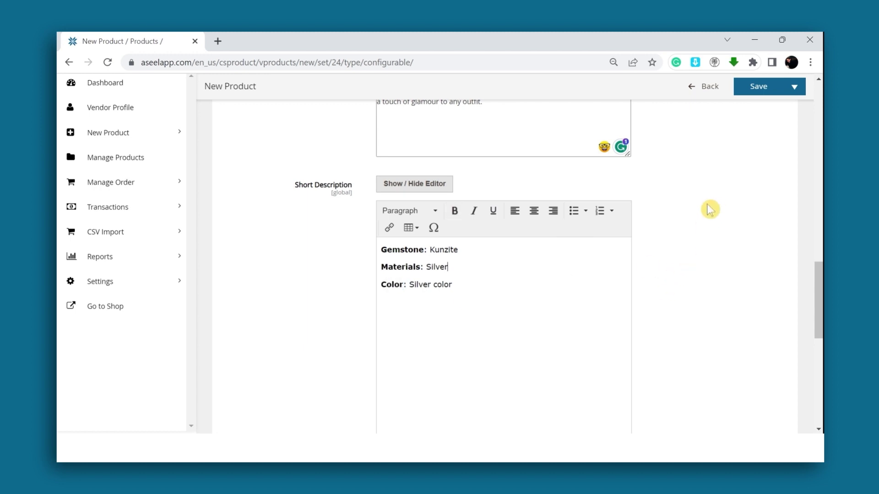
Step: Start creating product configurations based on the Ring size women attribute and include all of its size values
scroll(710, 212, down, 3)
scroll(710, 212, down, 5)
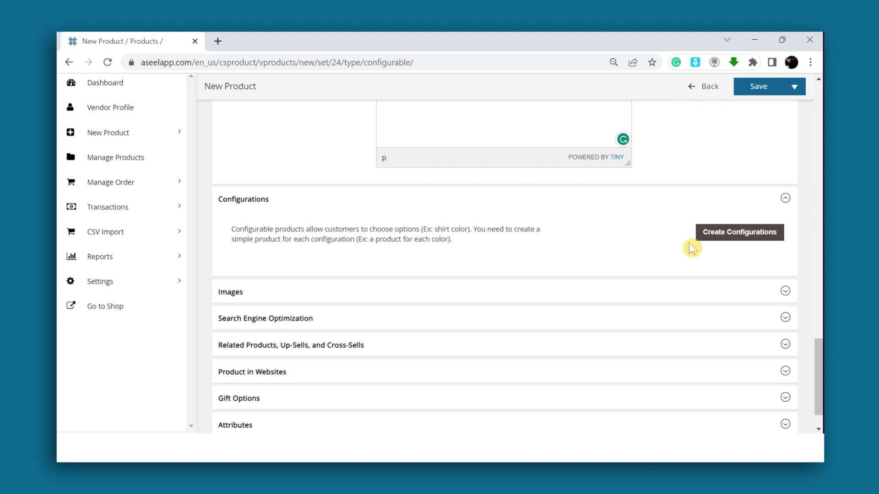
click(728, 238)
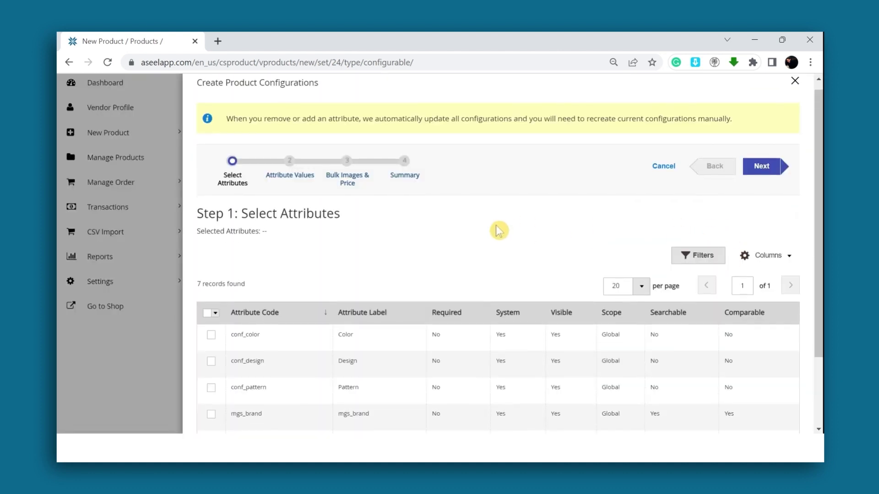
scroll(498, 231, down, 3)
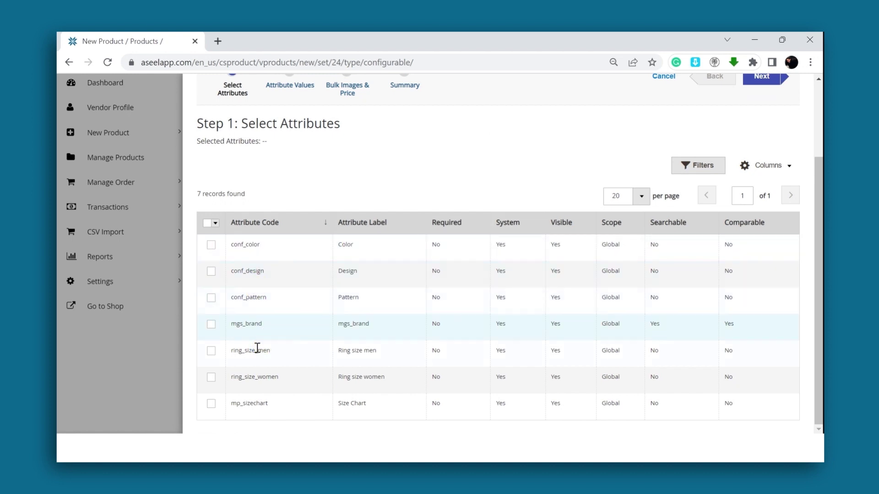
click(211, 379)
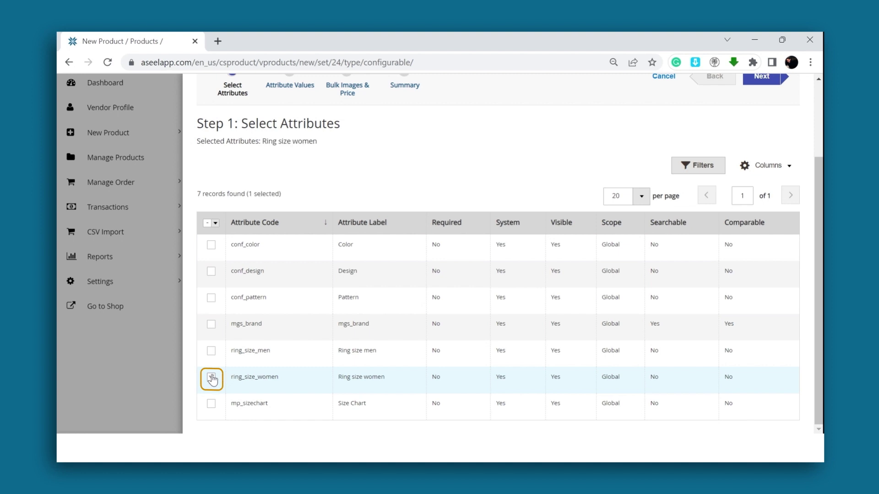
scroll(641, 231, up, 2)
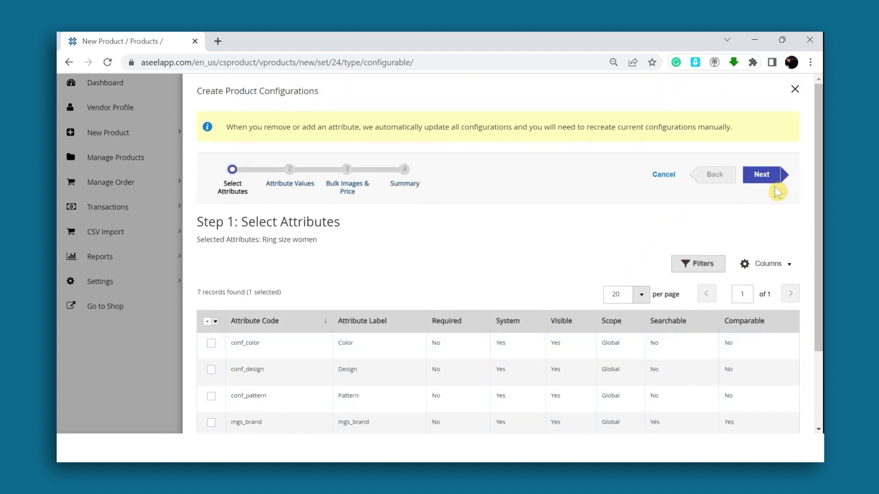
click(762, 179)
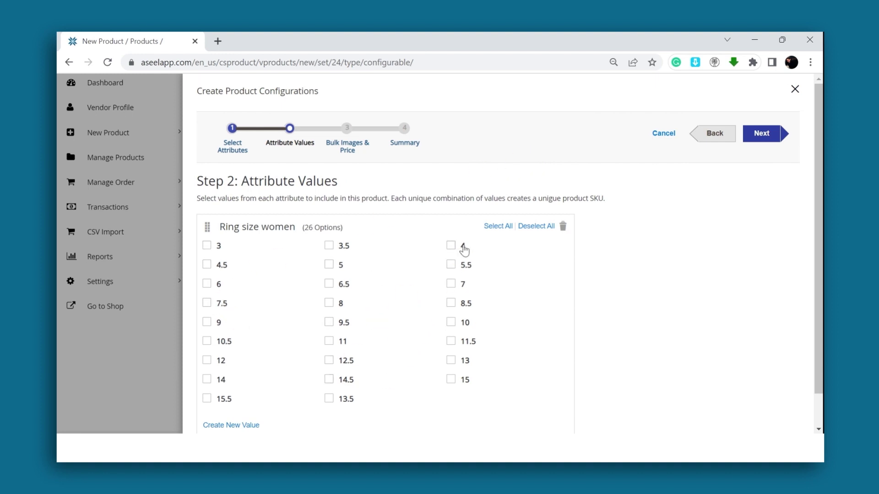
click(498, 226)
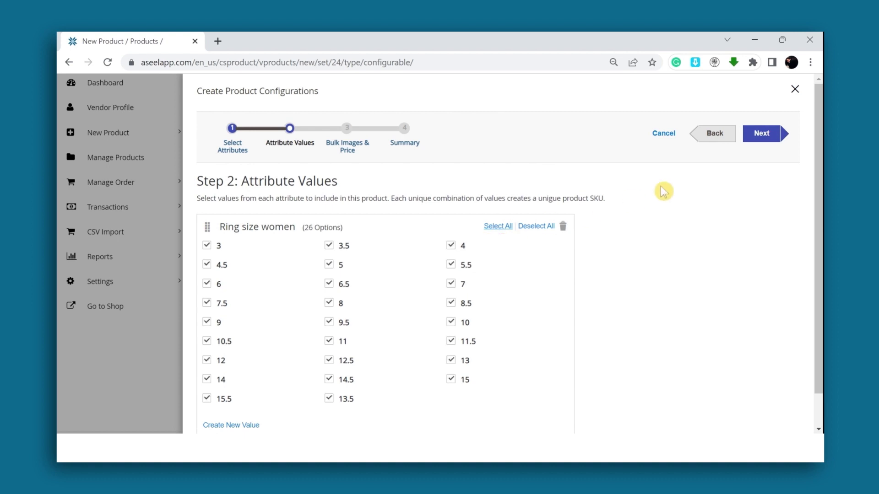
click(763, 143)
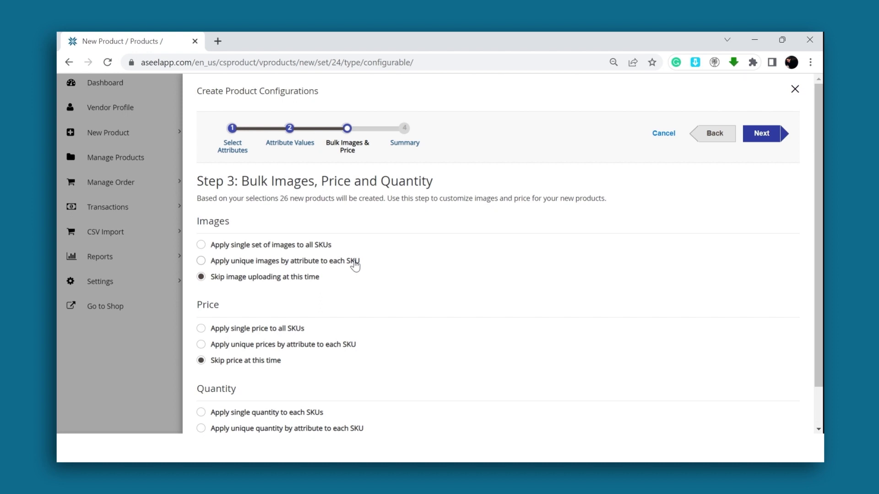
Step: Apply a single set of images to all SKUs, uploading Aseel-Lal-Hindukosh-1069-1 and Aseel-Lal-Hindukosh-1069-2
click(273, 245)
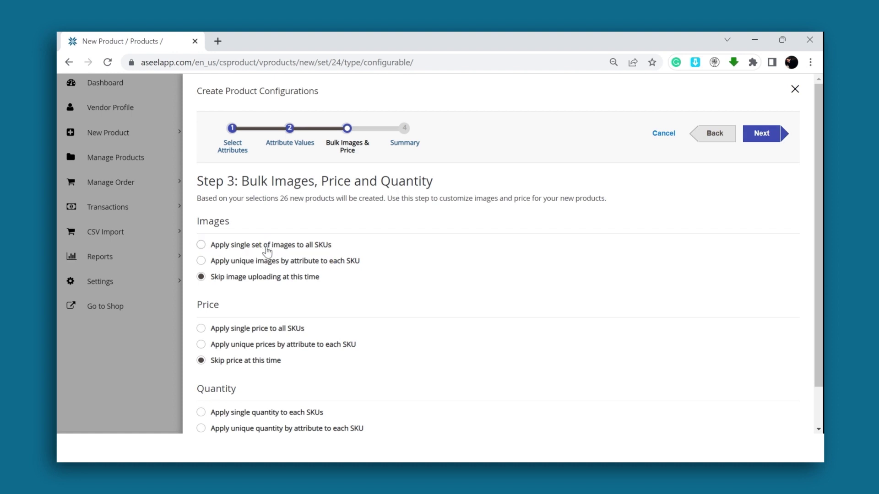
scroll(397, 239, down, 3)
click(261, 276)
key(ctrl+a)
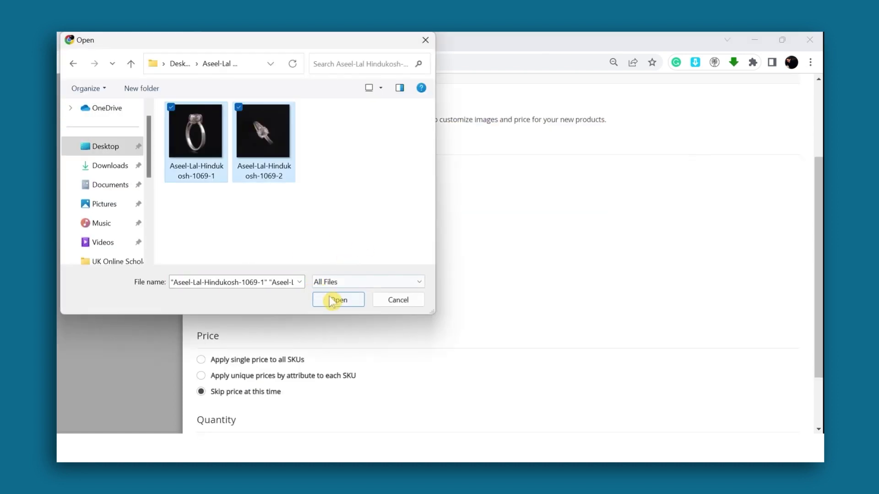
click(338, 300)
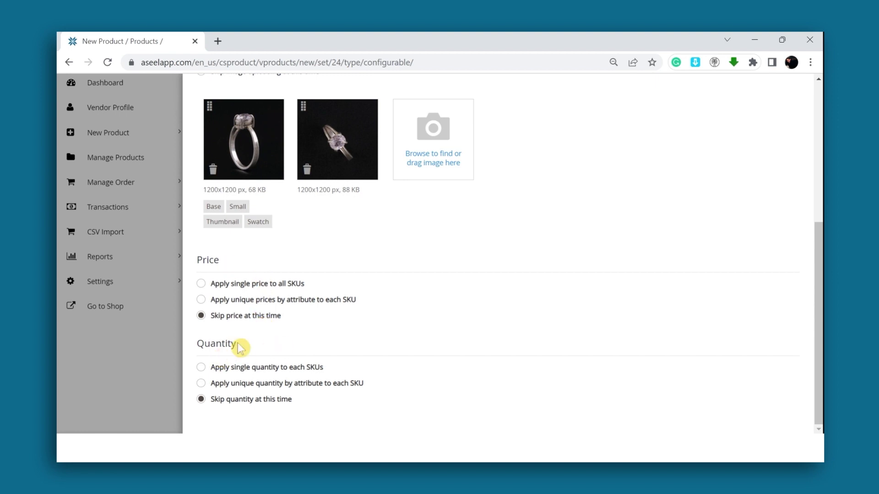
Step: Apply a single quantity of 100 to each SKU and finish the wizard to generate the ring size variations
click(228, 367)
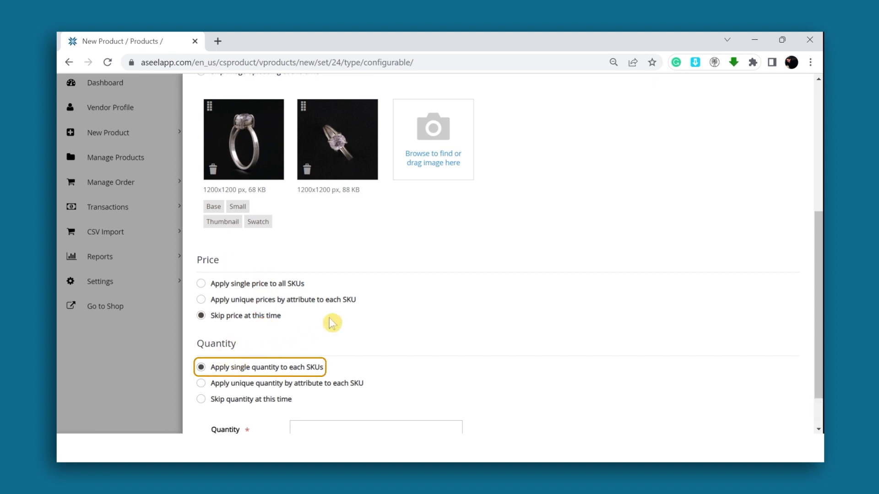
scroll(331, 348, down, 1)
click(329, 377)
click(372, 406)
scroll(653, 312, up, 4)
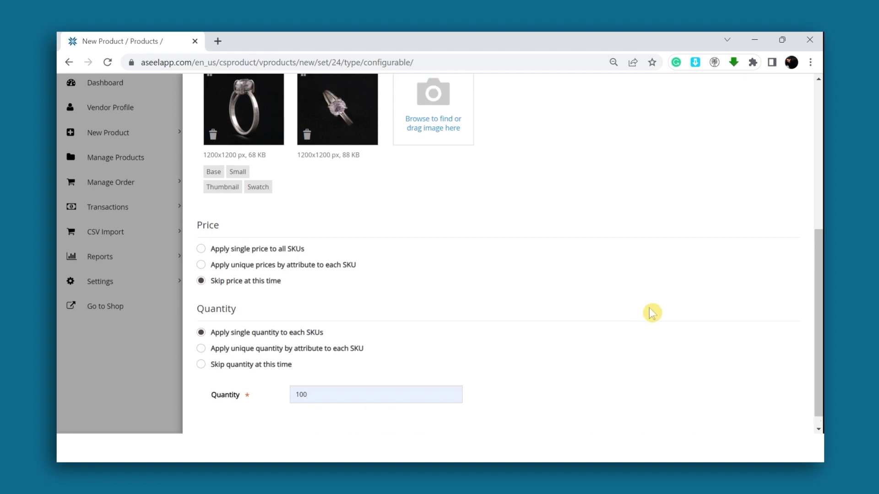
scroll(652, 313, up, 3)
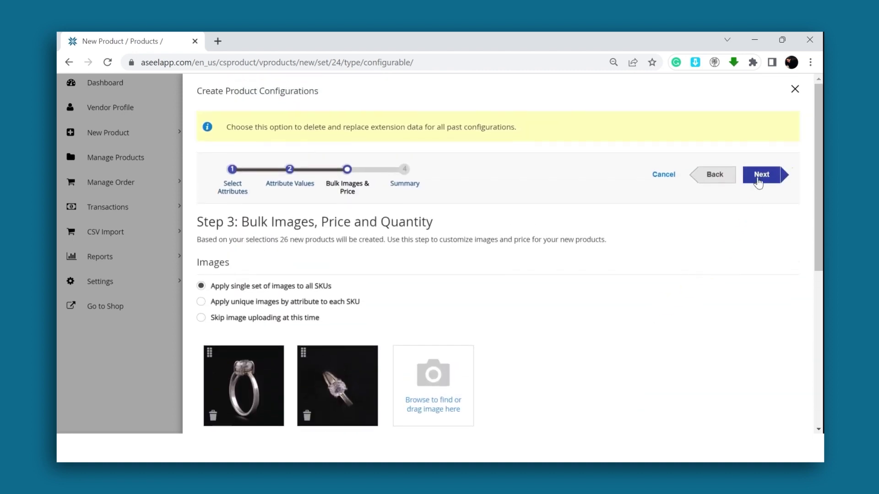
click(760, 179)
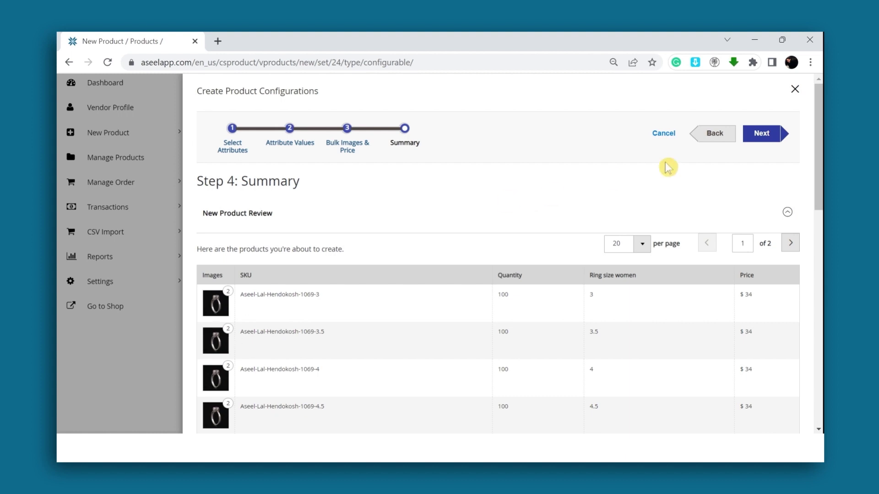
click(760, 134)
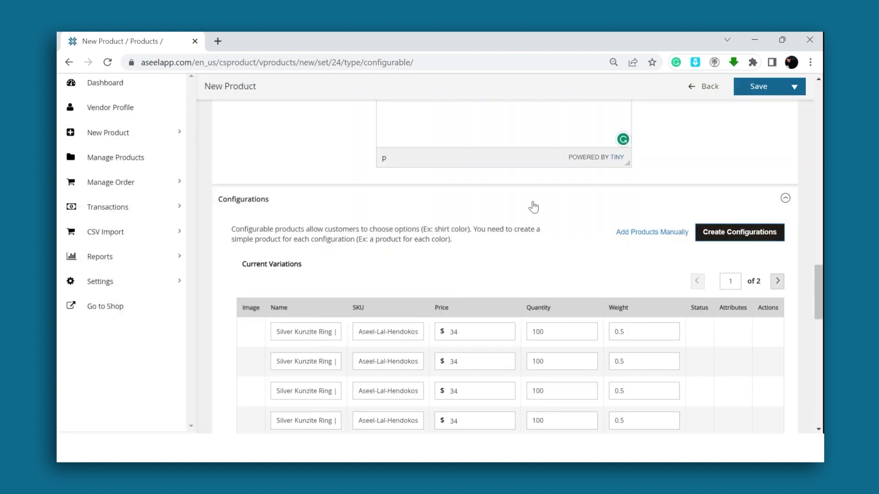
Step: Upload Aseel-Lal-Hindukosh-1069-1 and Aseel-Lal-Hindukosh-1069-2 as the main product's images
scroll(531, 205, down, 1)
scroll(310, 298, down, 12)
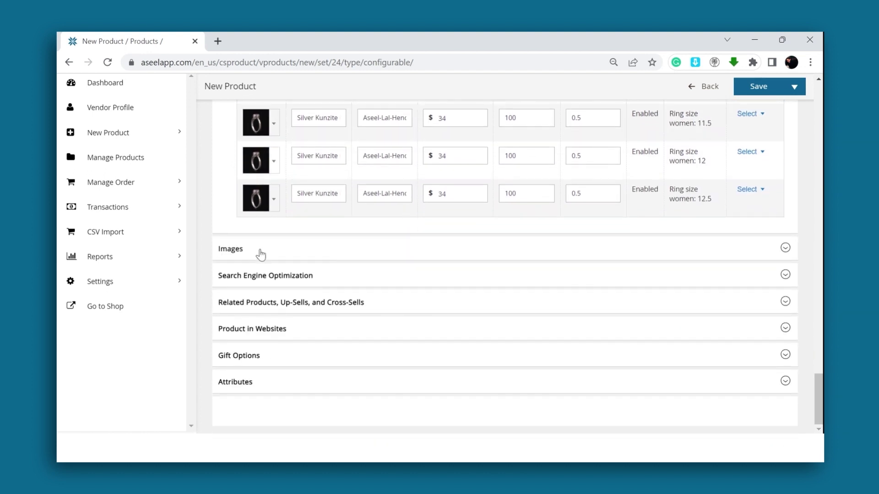
click(323, 248)
scroll(356, 247, down, 1)
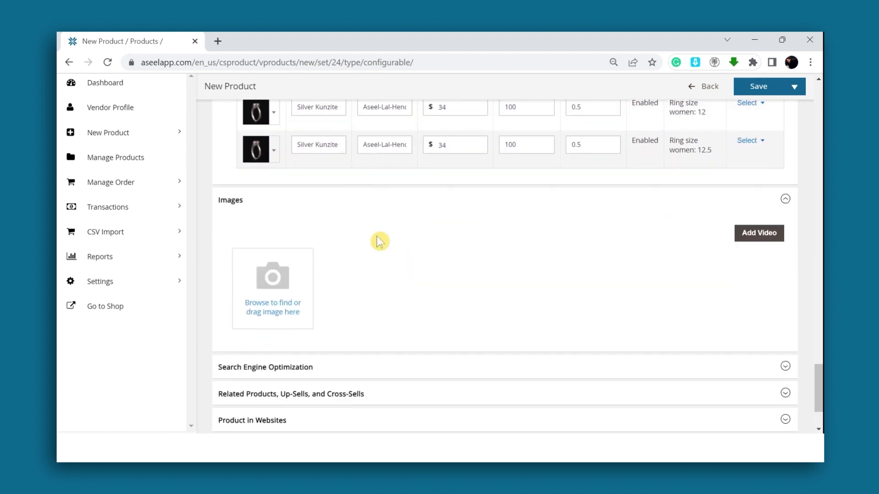
click(297, 300)
key(ctrl+a)
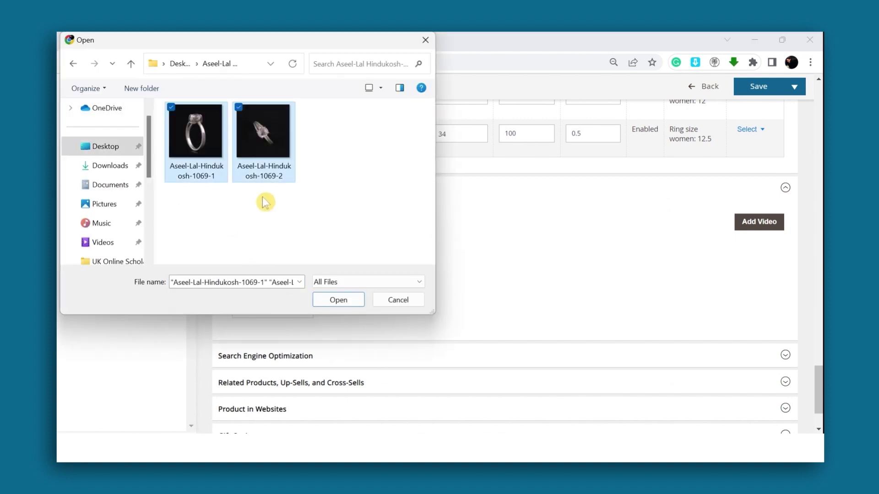
click(338, 300)
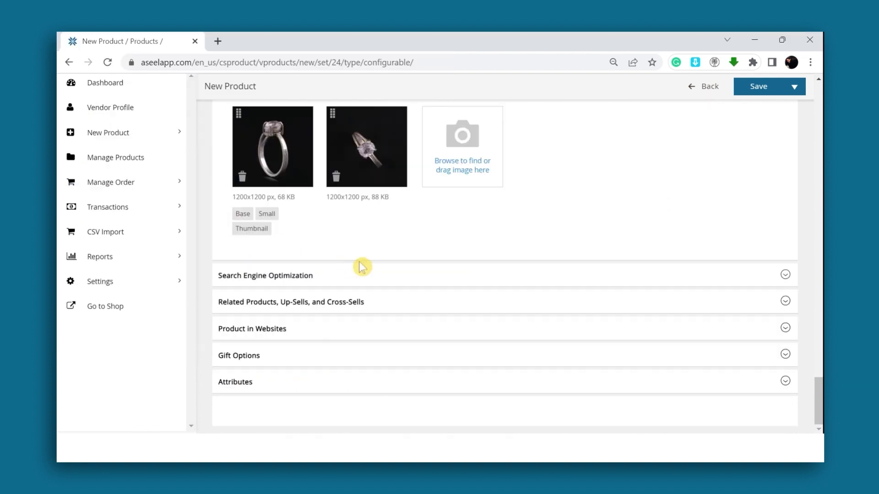
Step: Set the search engine URL key to Afghan-Jewelry-Aseel-Lal-Hendokosh-1069
click(377, 275)
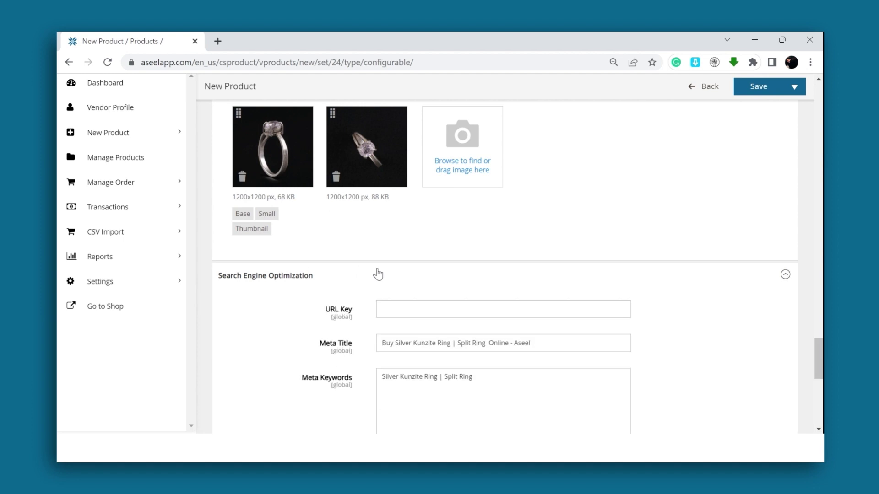
click(416, 308)
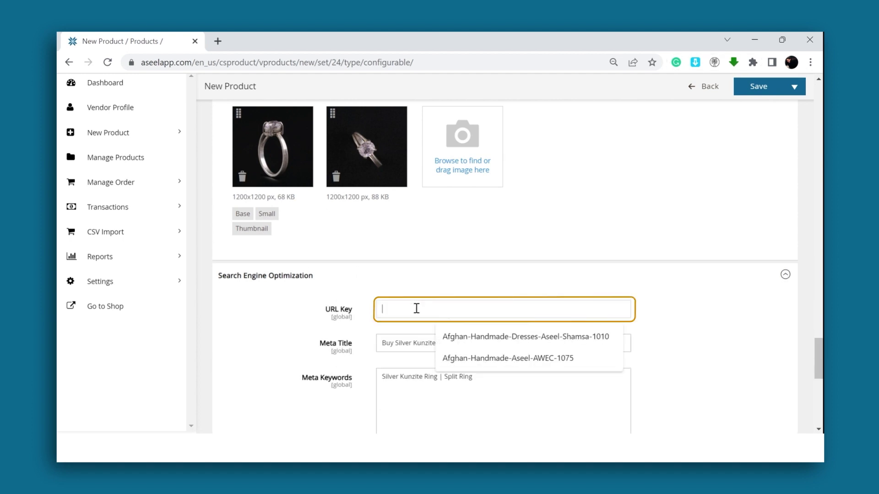
text(Afghan-Jewelry-Aseel-Lal-Hendokosh-1069)
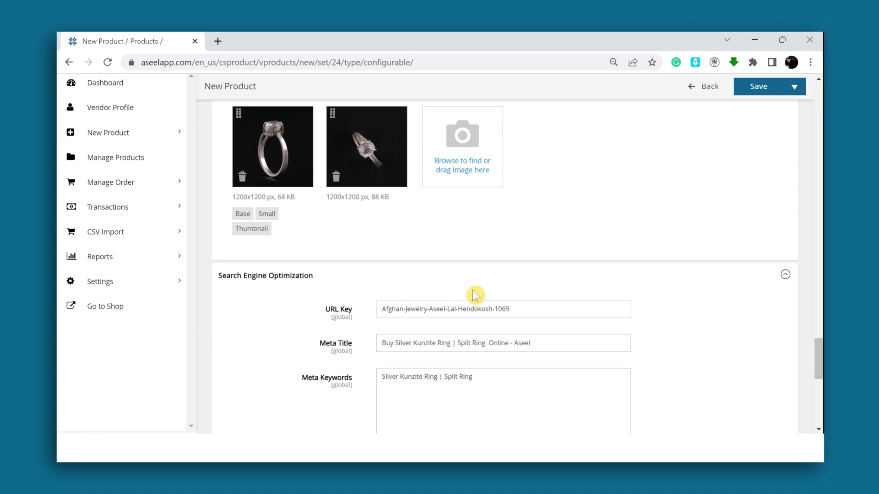
scroll(644, 288, down, 1)
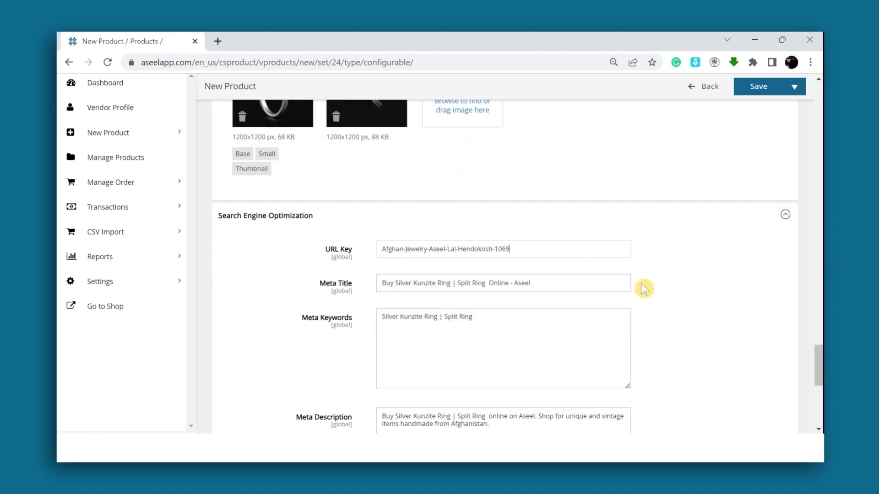
Step: Enable the product, then save and close it
scroll(649, 307, up, 10)
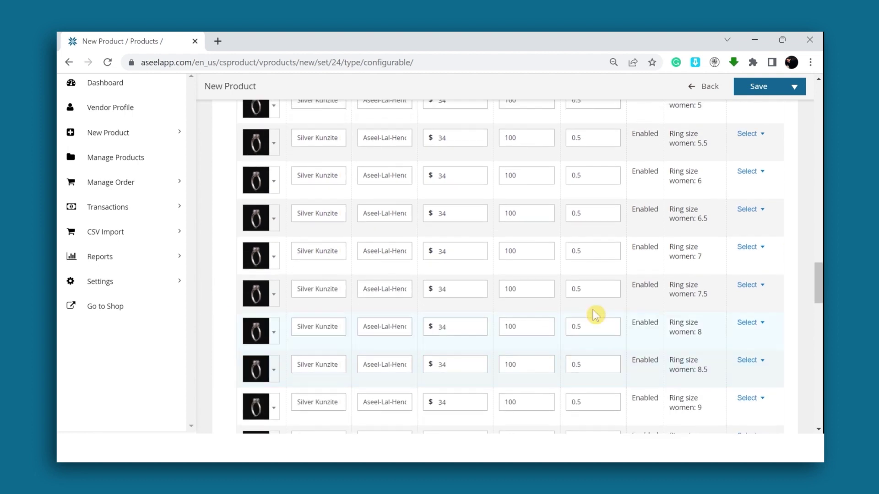
scroll(595, 314, up, 15)
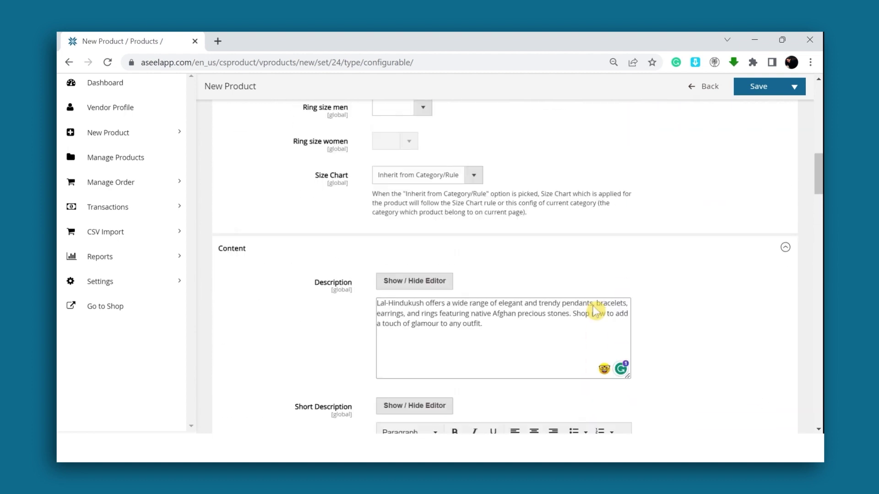
scroll(594, 311, up, 15)
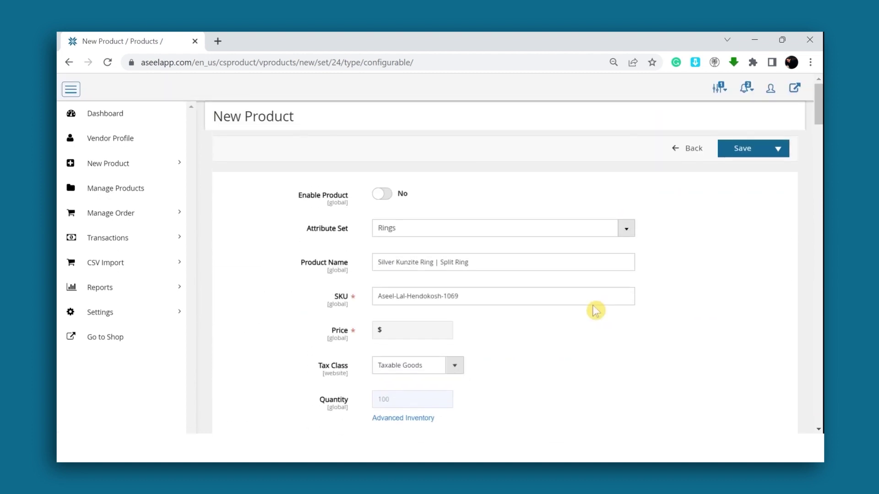
click(384, 198)
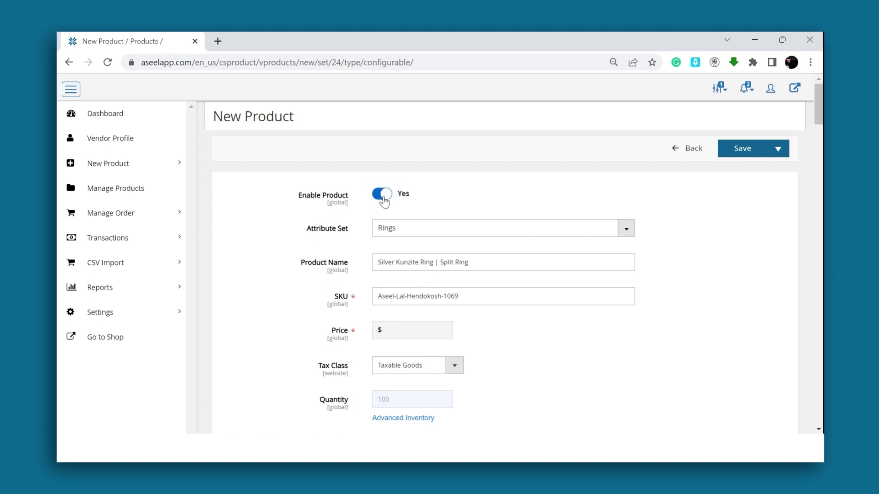
click(777, 149)
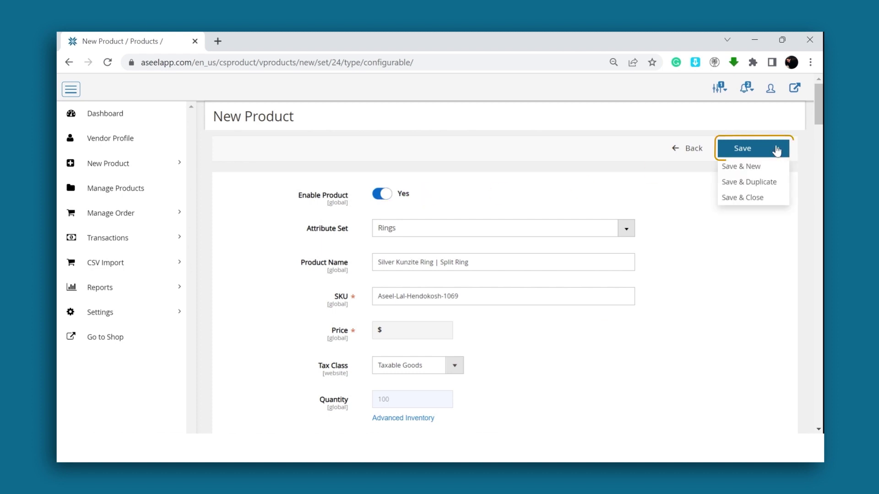
click(743, 199)
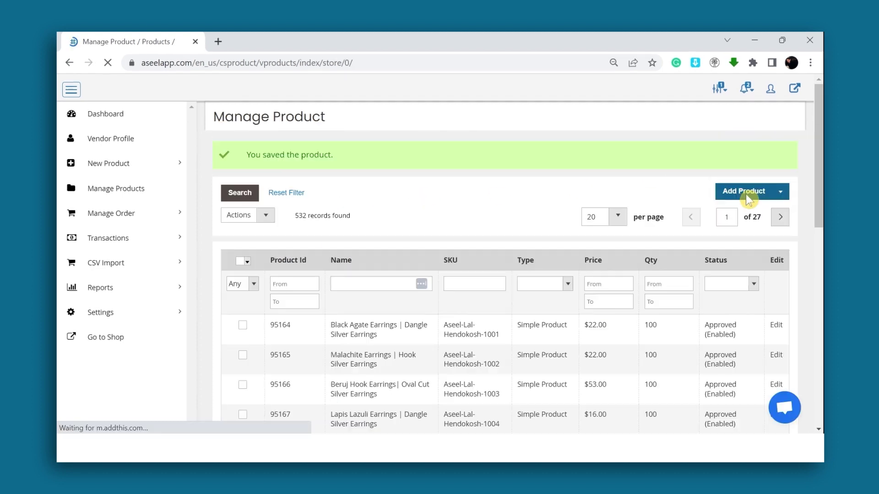